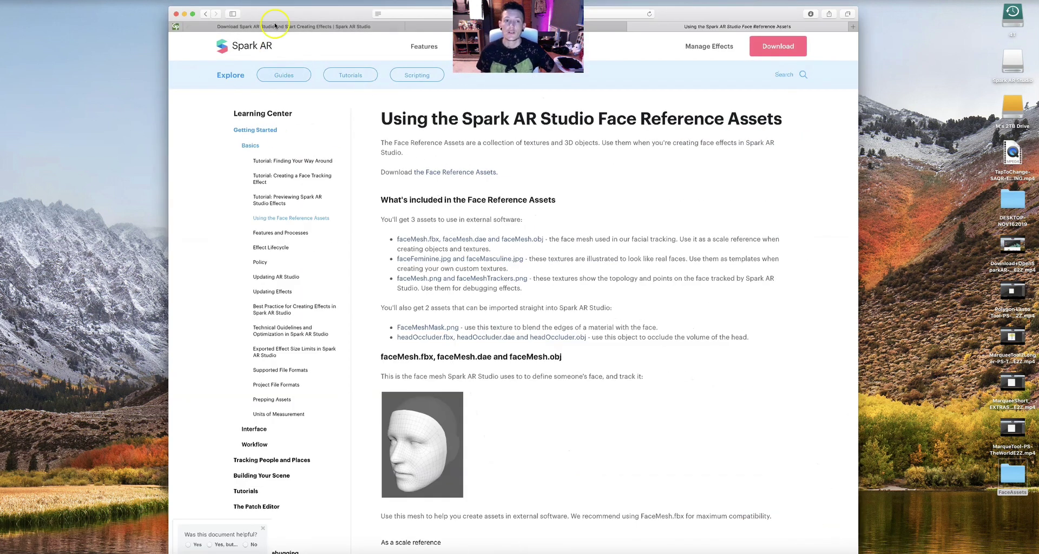
Reposition the Safari window on the Face Reference Assets guide and select parts of its address
left_click(296, 15)
left_click_drag(297, 15, 292, 120)
left_click(464, 119)
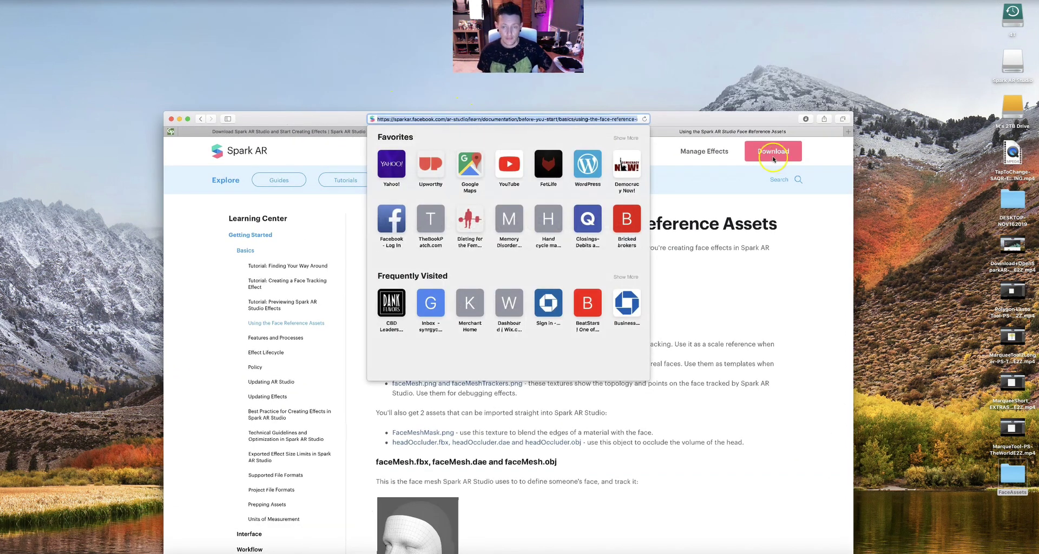
left_click_drag(704, 121, 703, 106)
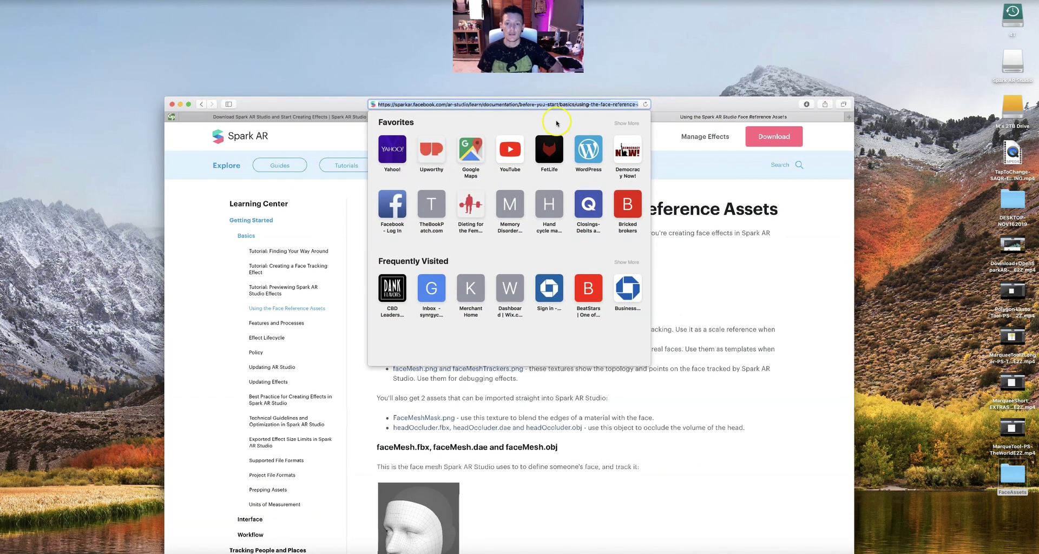
left_click(400, 103)
left_click_drag(400, 103, 443, 103)
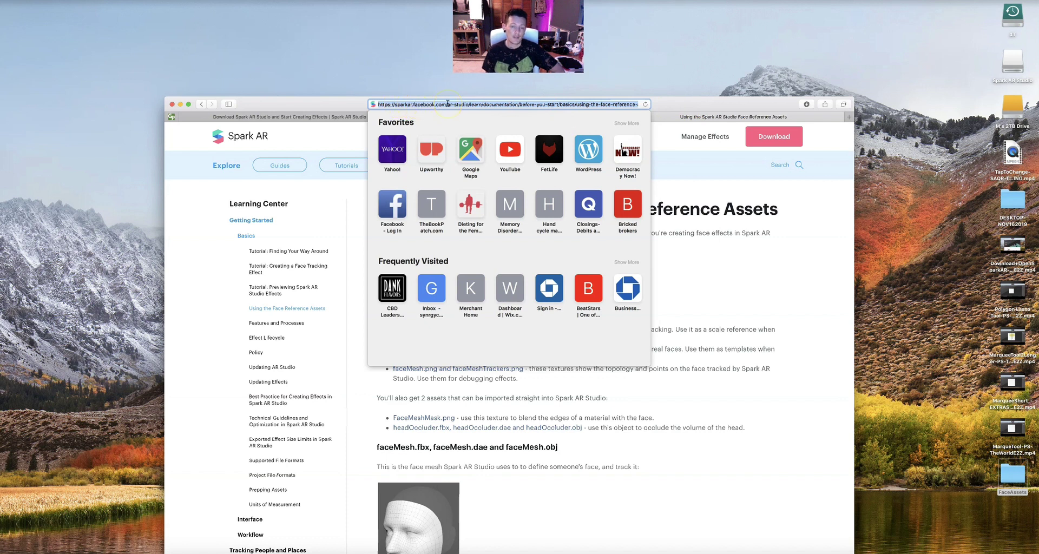
left_click_drag(453, 106, 540, 105)
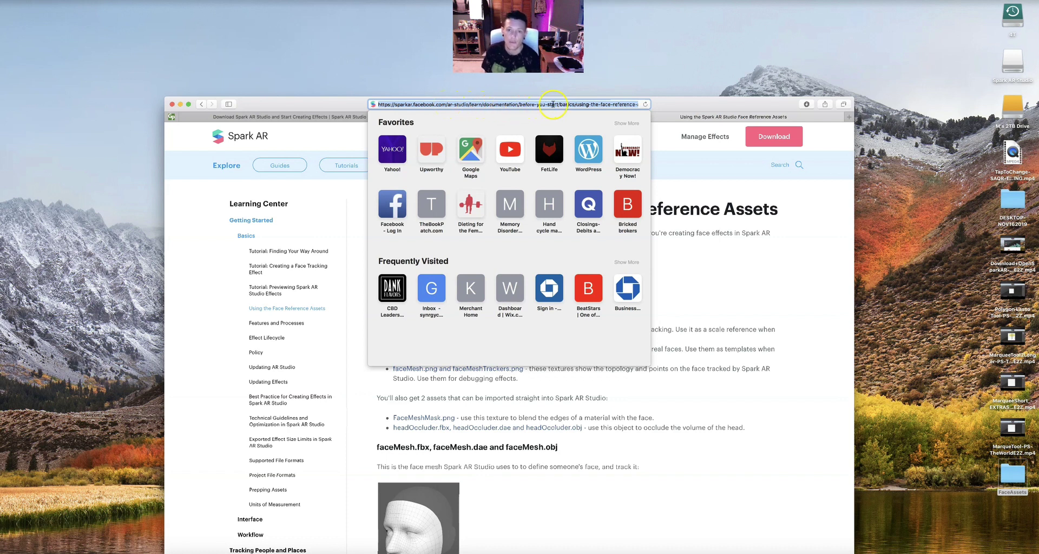
left_click(678, 182)
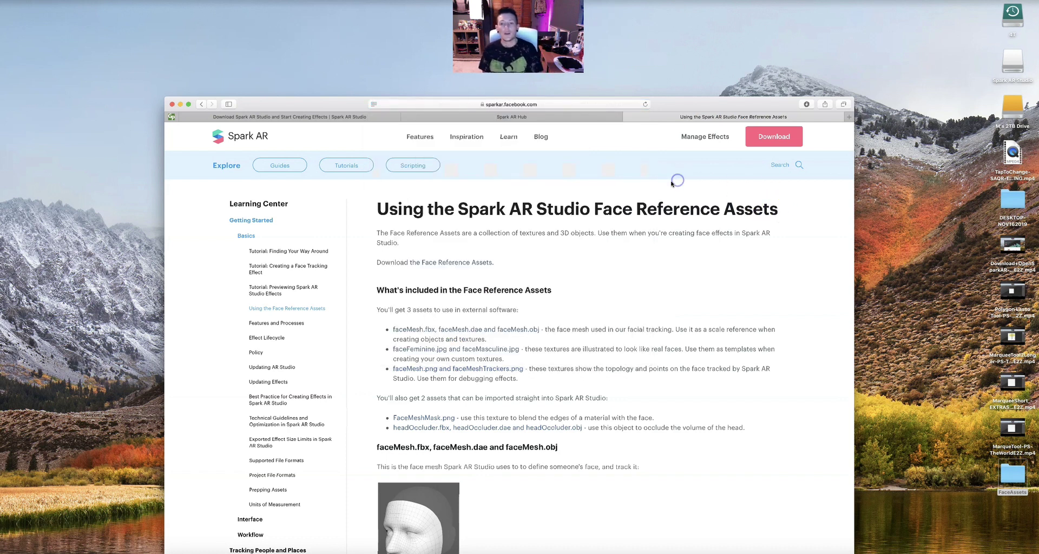
Scroll down the guide page and download the Face Reference Assets
left_click_drag(672, 108, 683, 83)
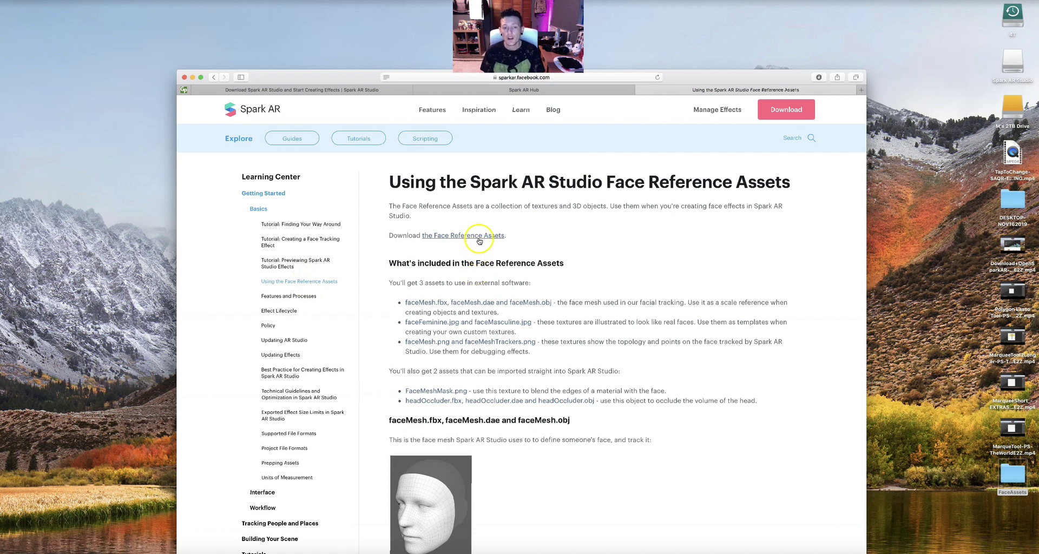
scroll(450, 236, "down", 1)
left_click(425, 237)
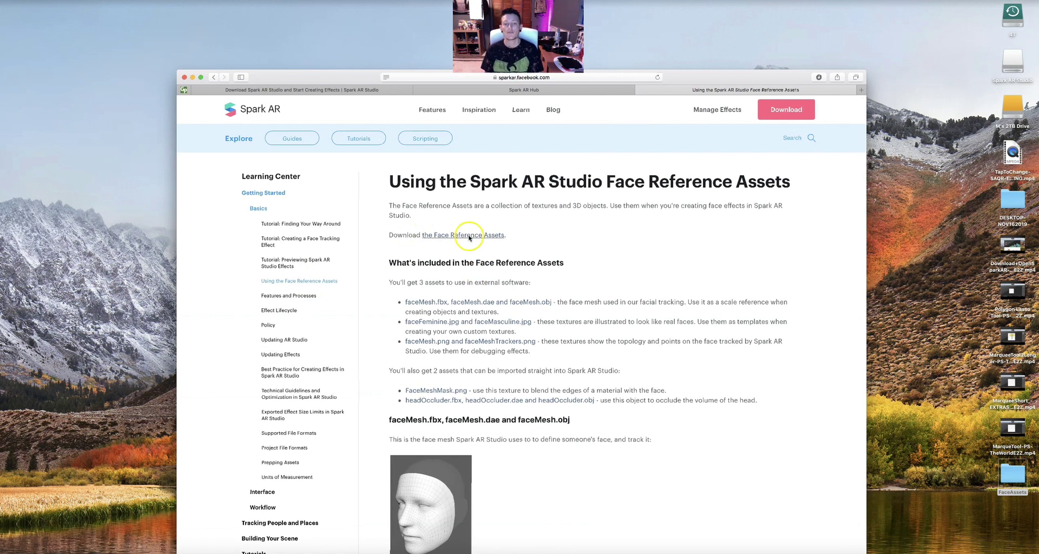
Open Downloads in Finder and go into FaceAssets, then Mesh, briefly stepping back and forward
left_click(717, 552)
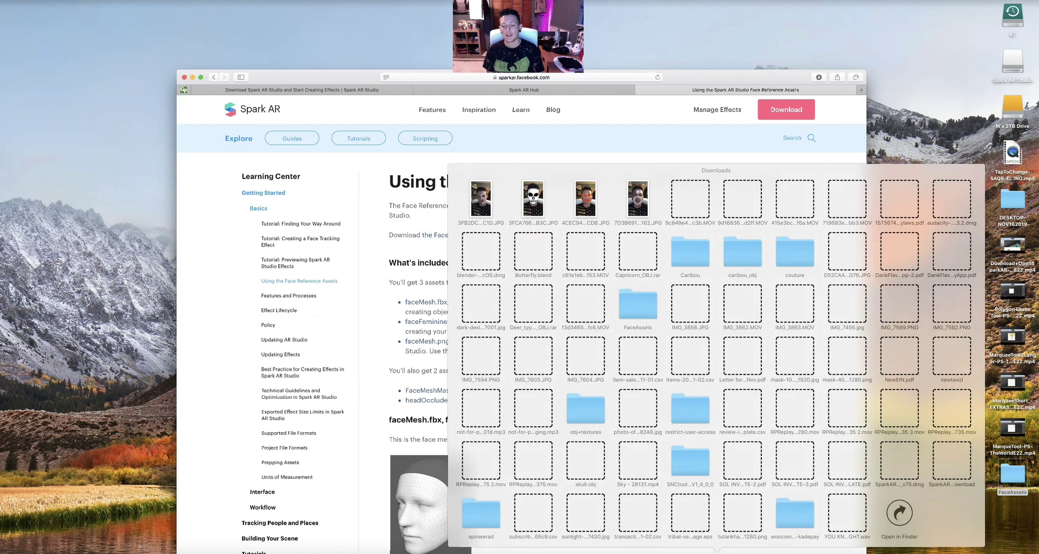
left_click(896, 509)
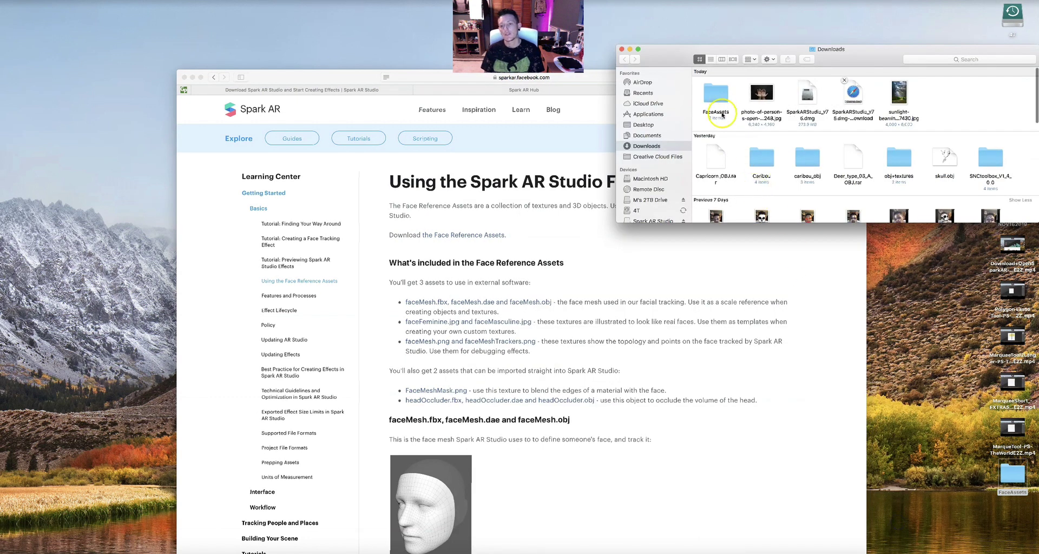
double_click(716, 94)
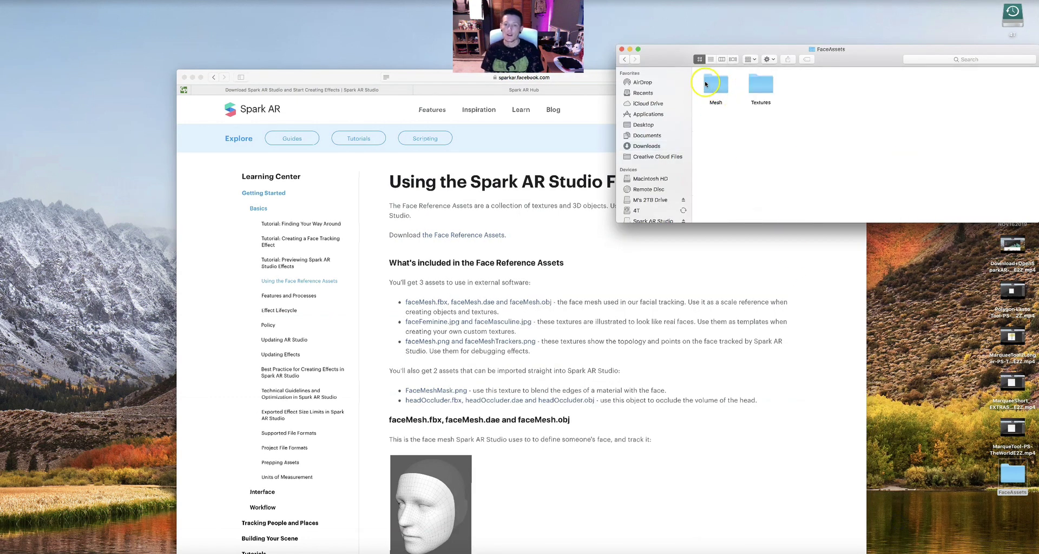
double_click(725, 91)
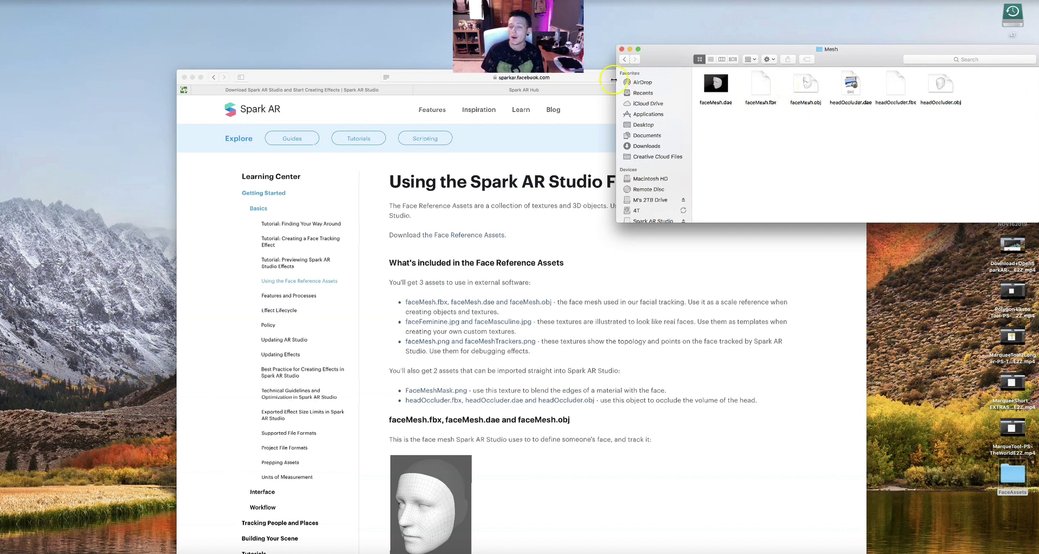
left_click(624, 59)
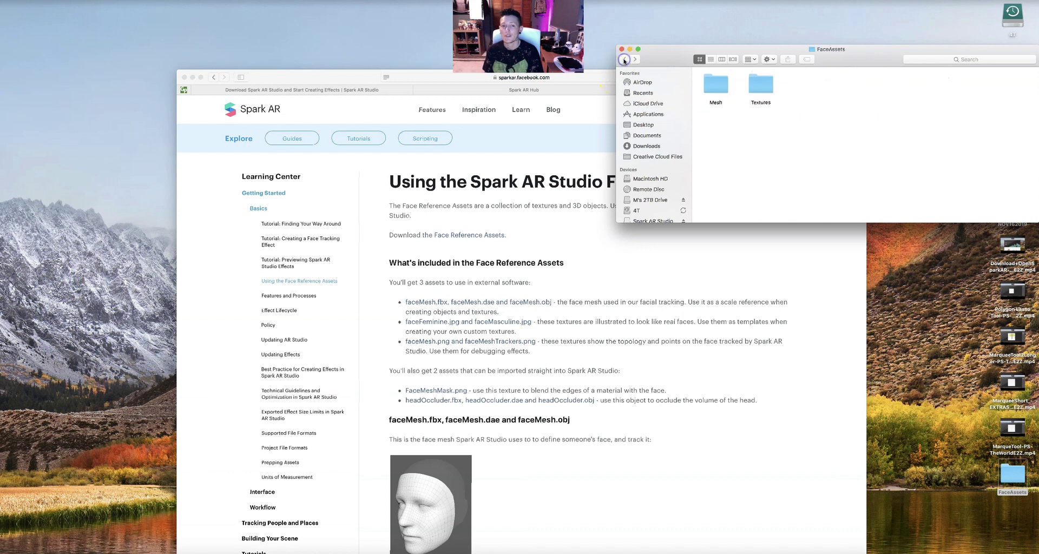
left_click(636, 60)
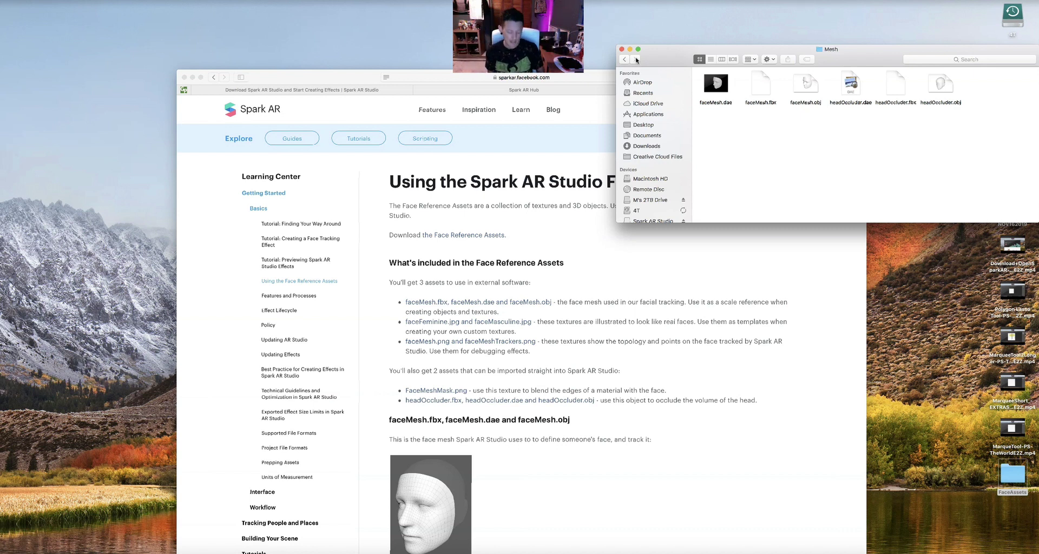
Adjust screen brightness, click through Finder items, and go back to the FaceAssets folder
key("F1")
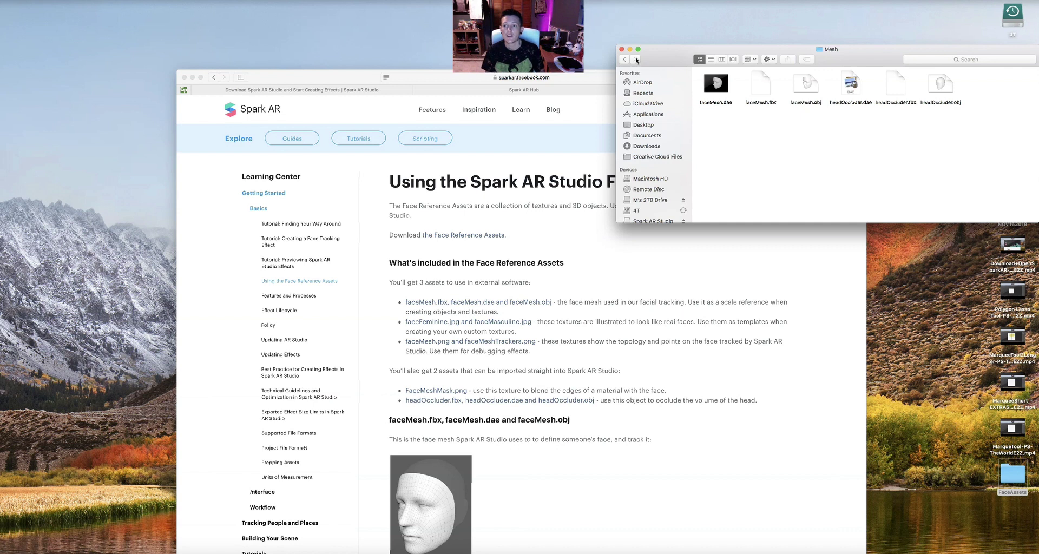
left_click(785, 85)
left_click(786, 167)
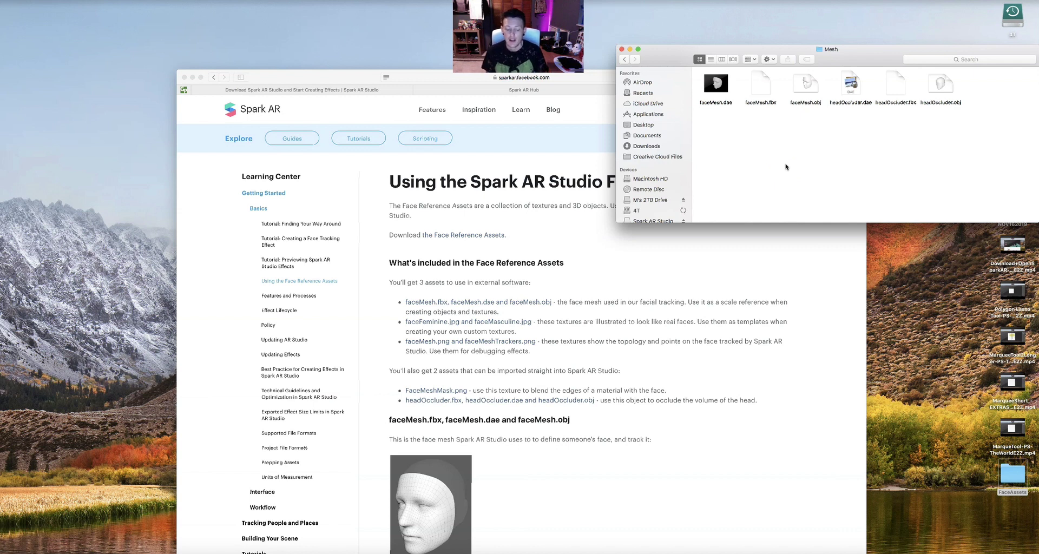
left_click(623, 60)
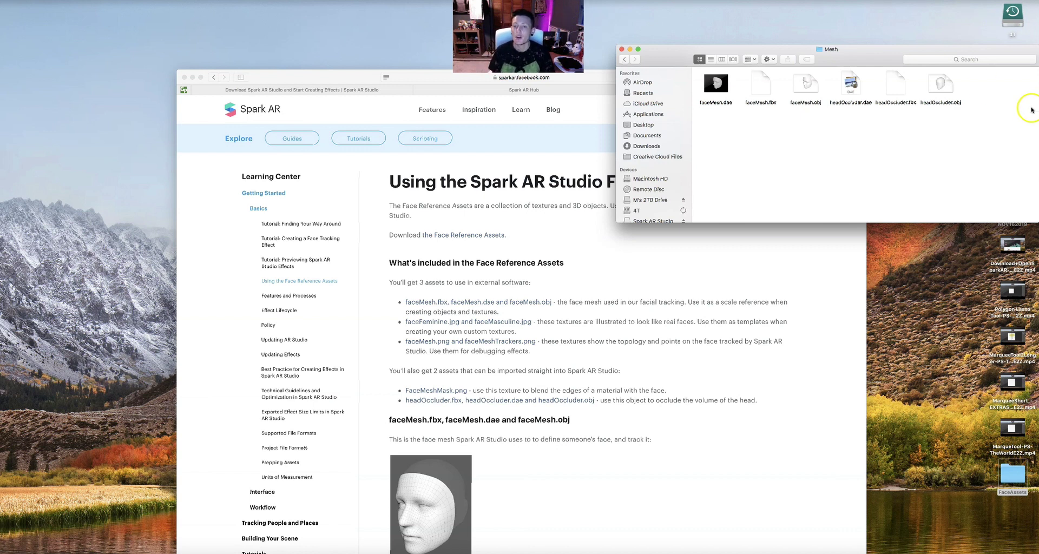
left_click(624, 59)
Open the Textures folder, view faceFeminine.jpg in Preview, then open faceMesh.png
double_click(761, 84)
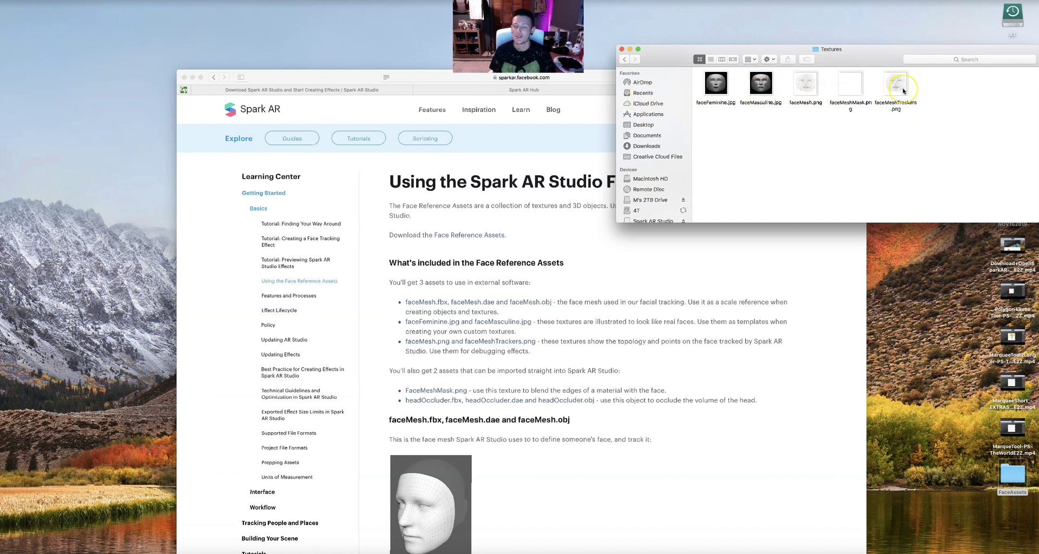
left_click(718, 84)
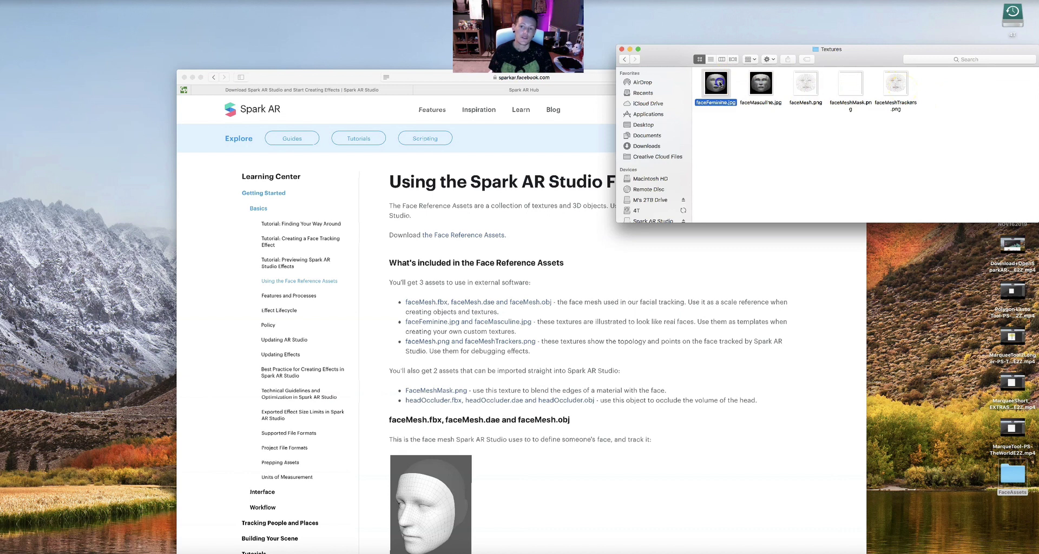
double_click(718, 84)
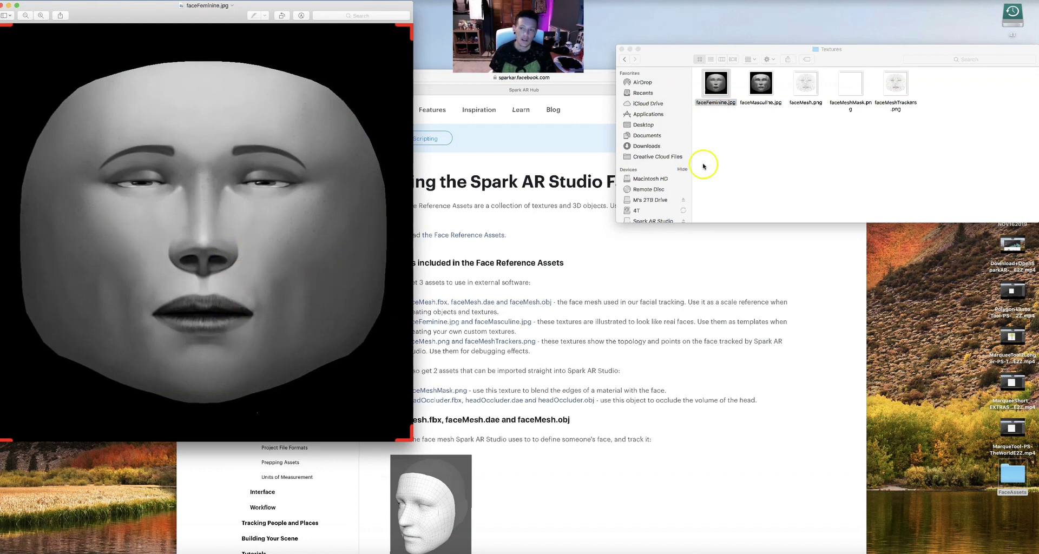
double_click(812, 81)
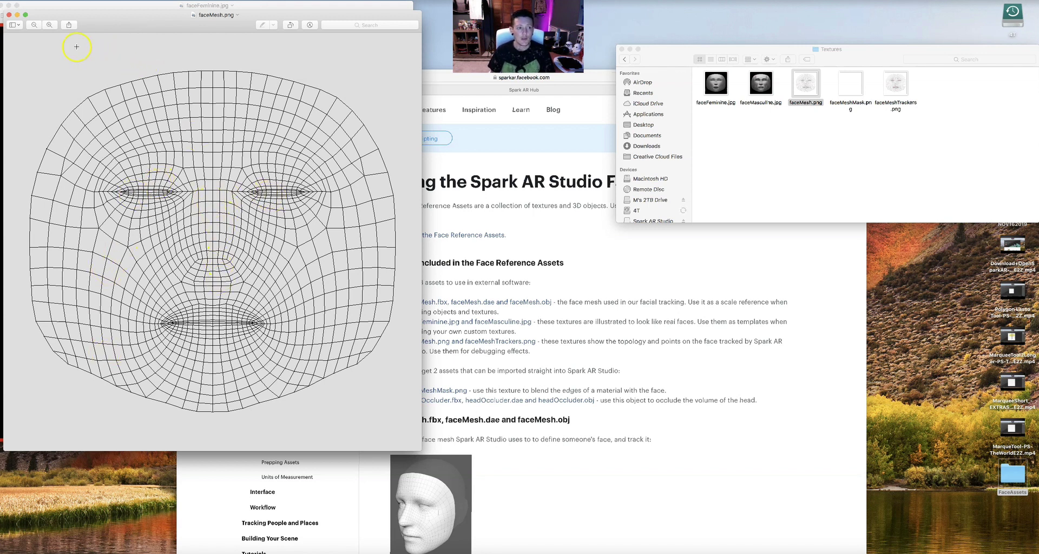
Close faceMesh.png, view faceMeshTrackers.png, then close it and the faceFeminine.jpg window
left_click(9, 15)
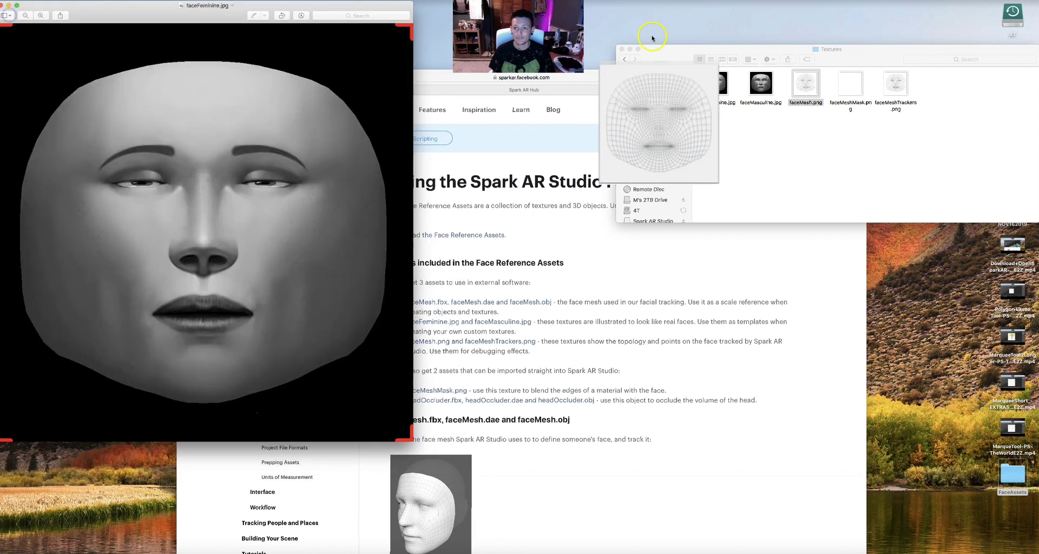
double_click(897, 85)
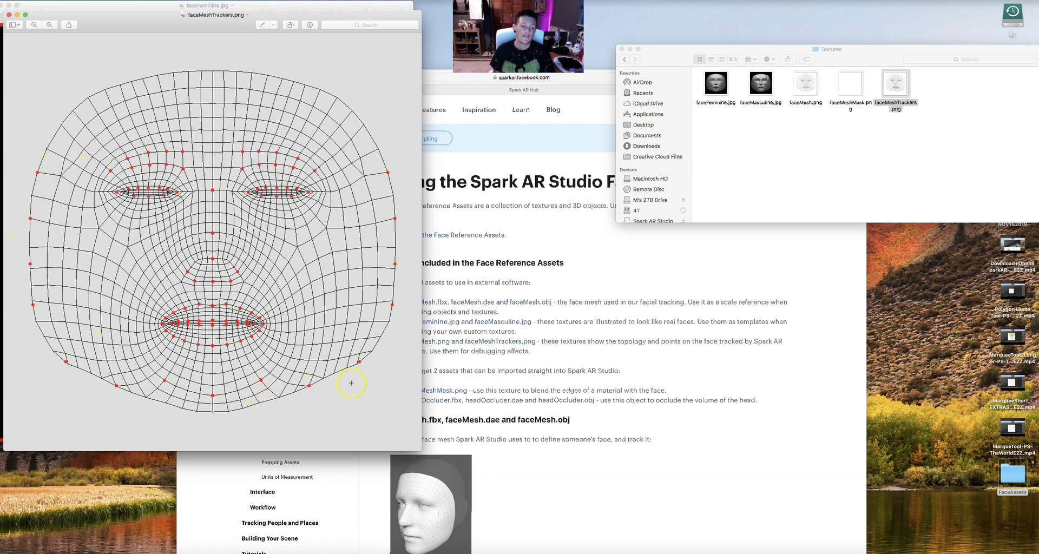
key("XF86MonBrightnessUp")
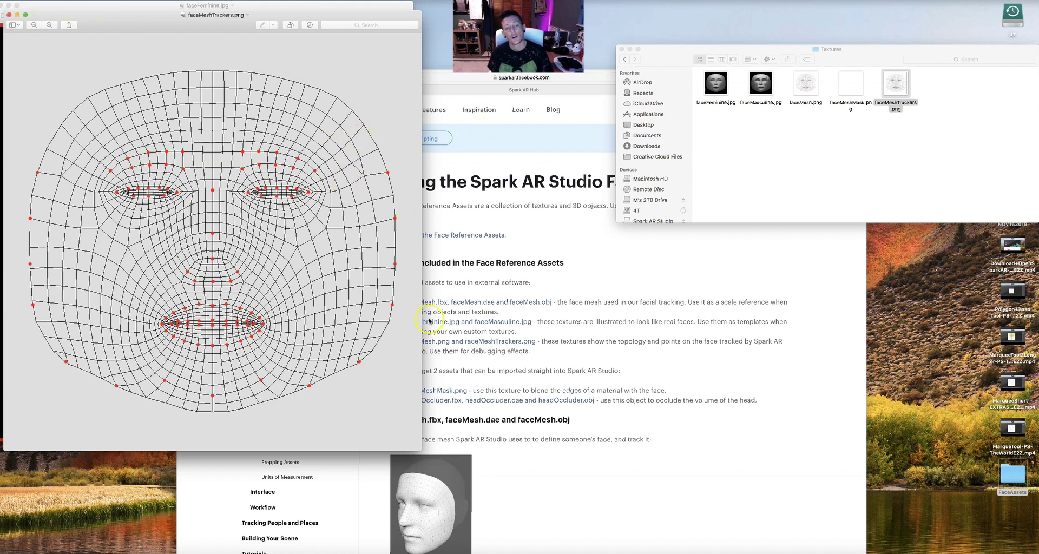
left_click(9, 15)
left_click_drag(35, 19, 73, 17)
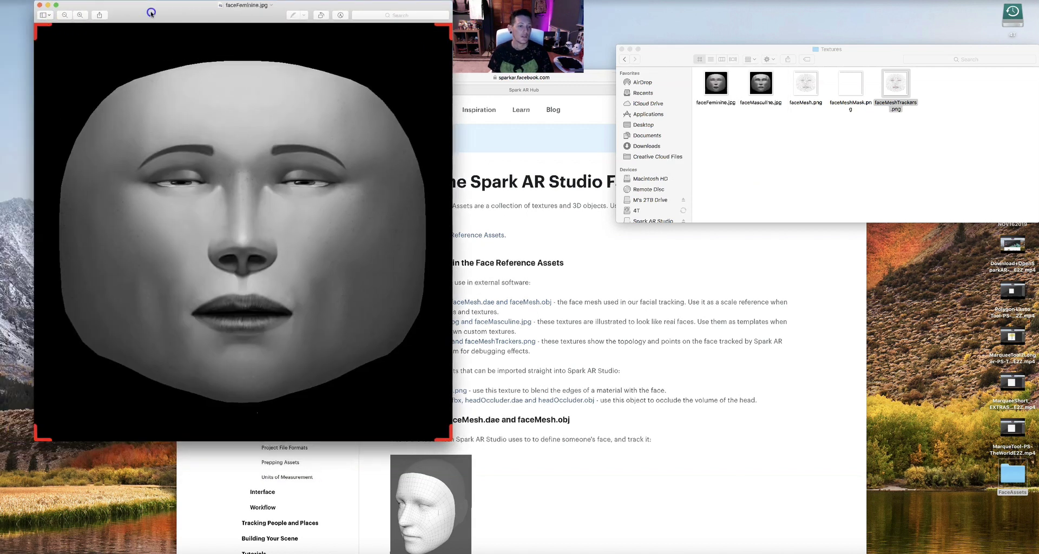
left_click(40, 5)
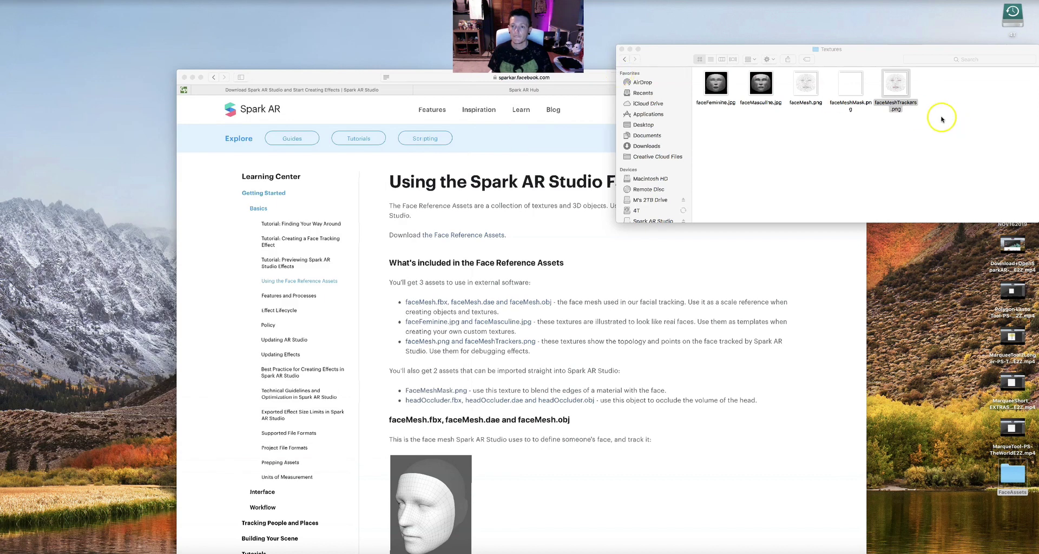
double_click(756, 86)
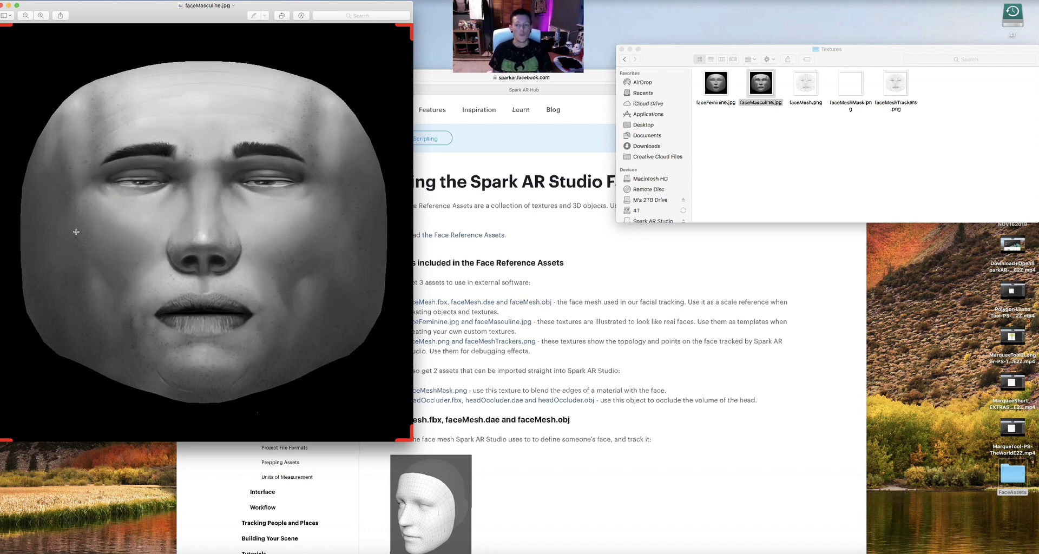
left_click_drag(166, 16, 191, 14)
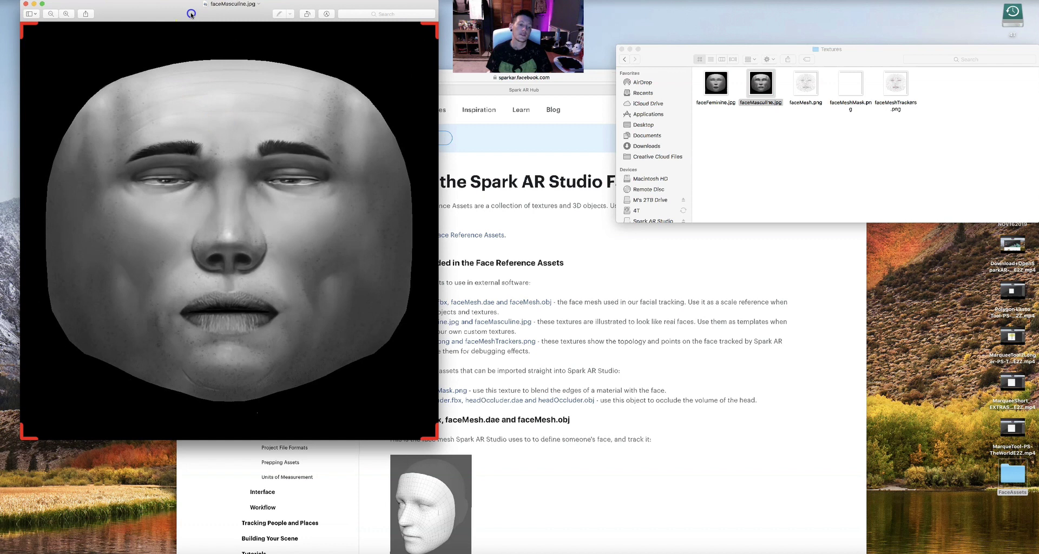
left_click(26, 4)
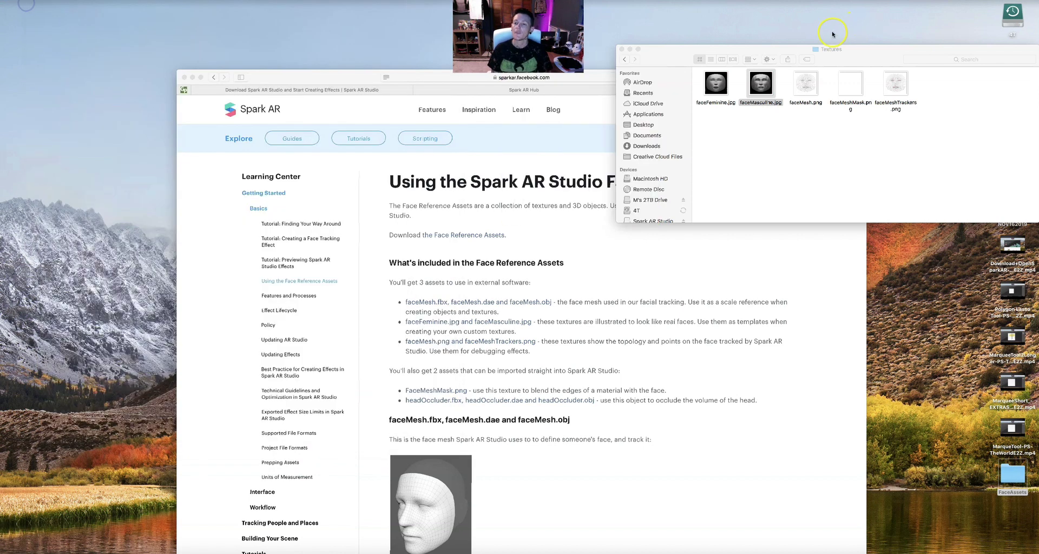
Close faceMasculine.jpg, then preview faceMeshMask.png and close it
left_click(852, 84)
double_click(852, 84)
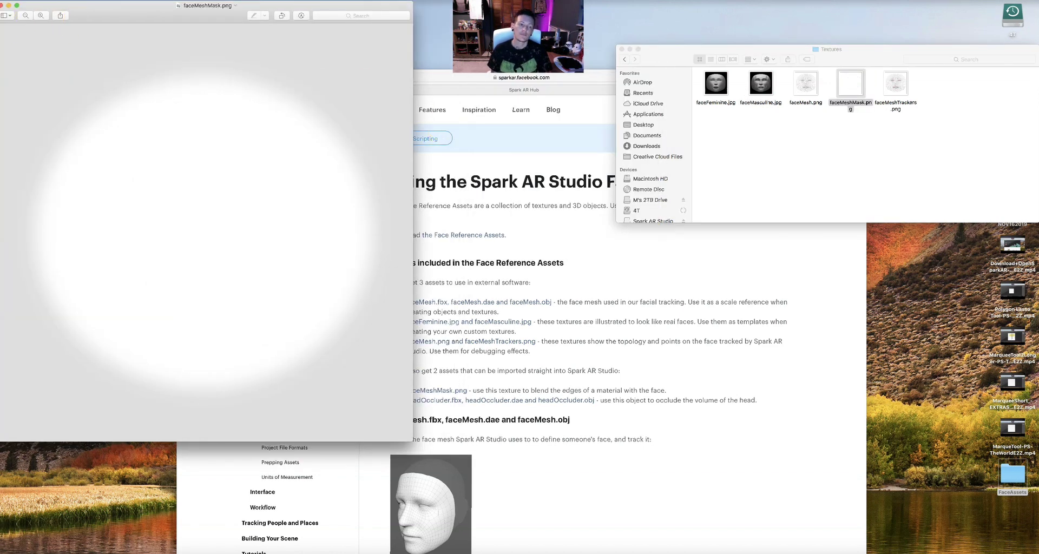
left_click(16, 6)
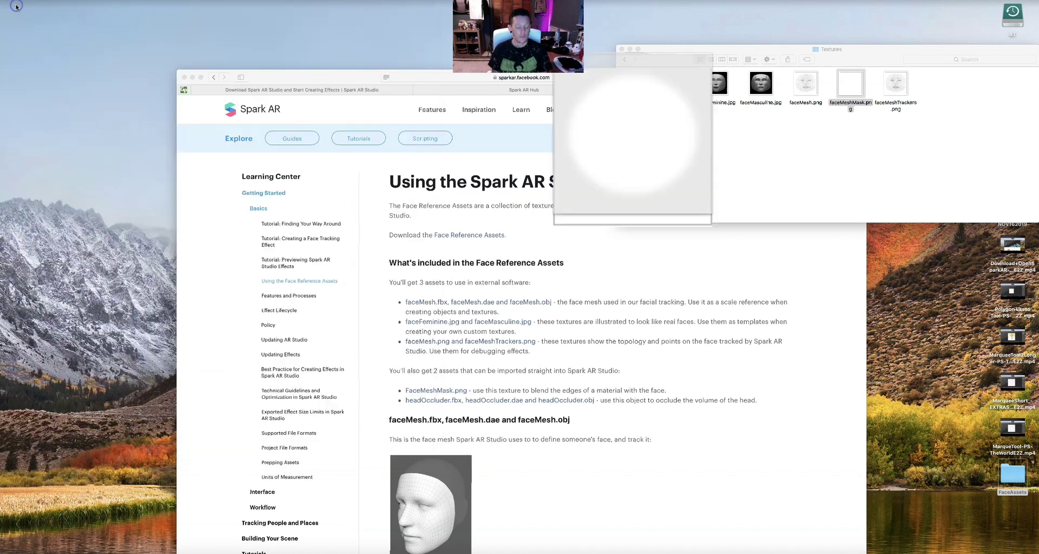
Return Finder to the FaceAssets folder and fine-tune the screen brightness
key("F1")
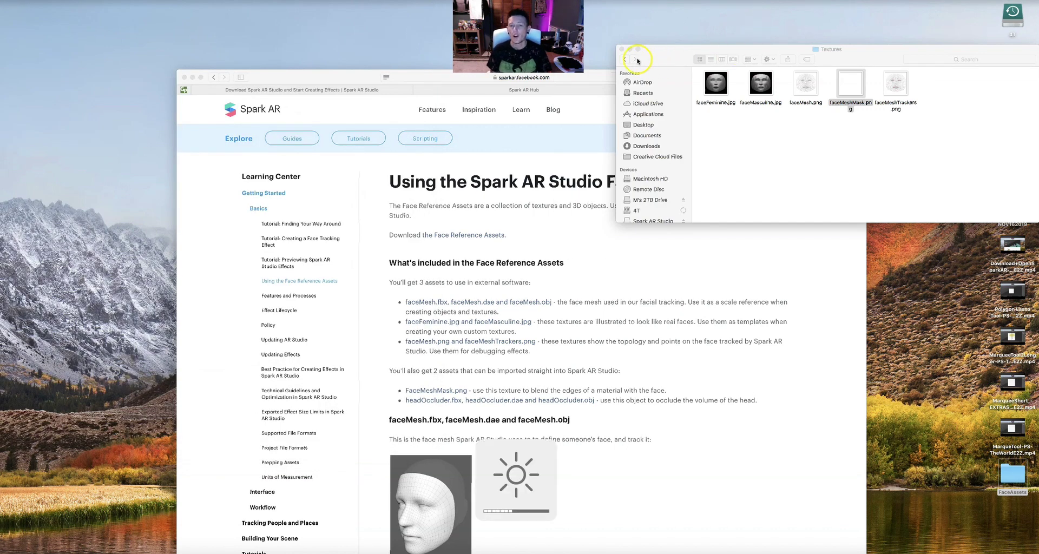
left_click(626, 60)
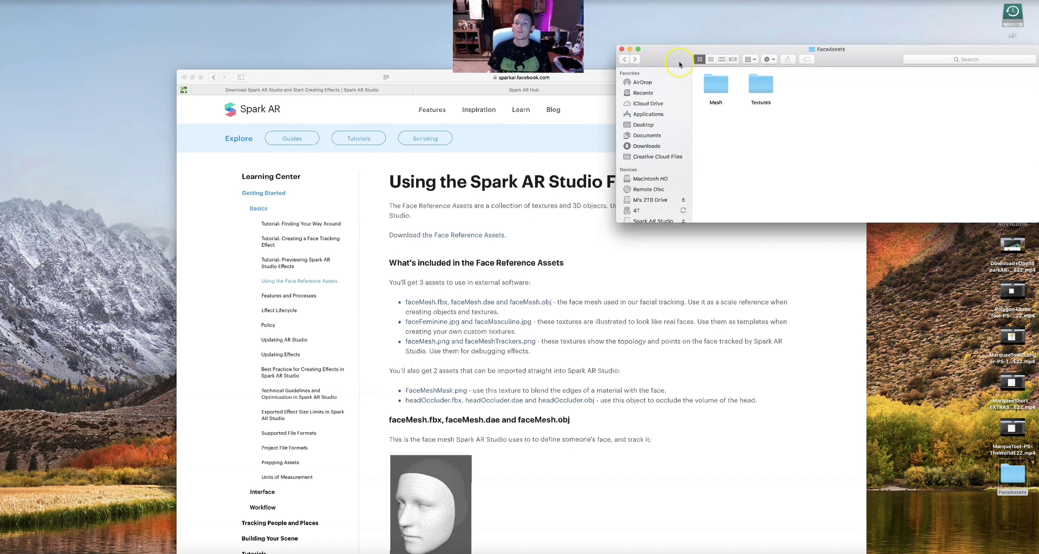
key("F1")
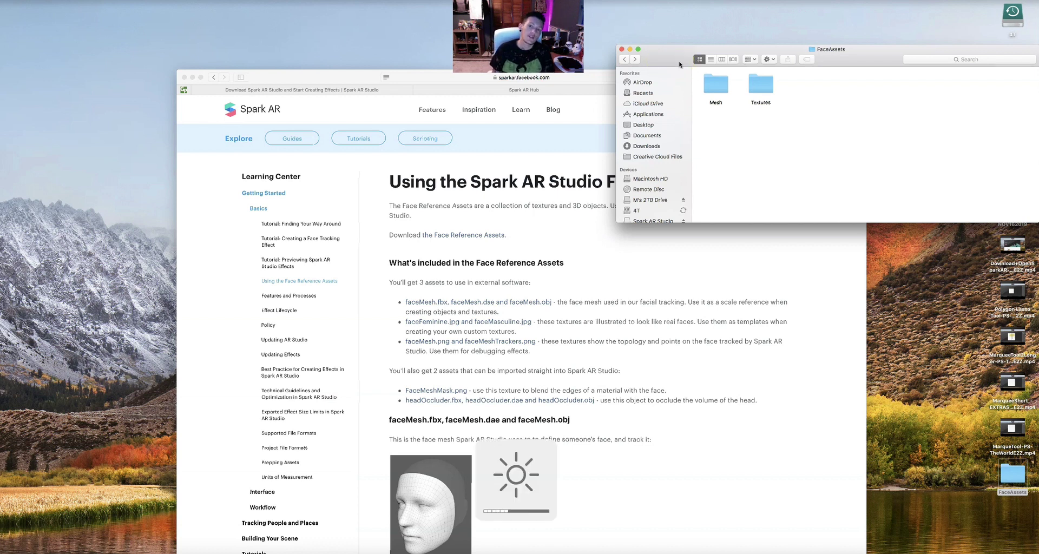
key("F2")
key("F1")
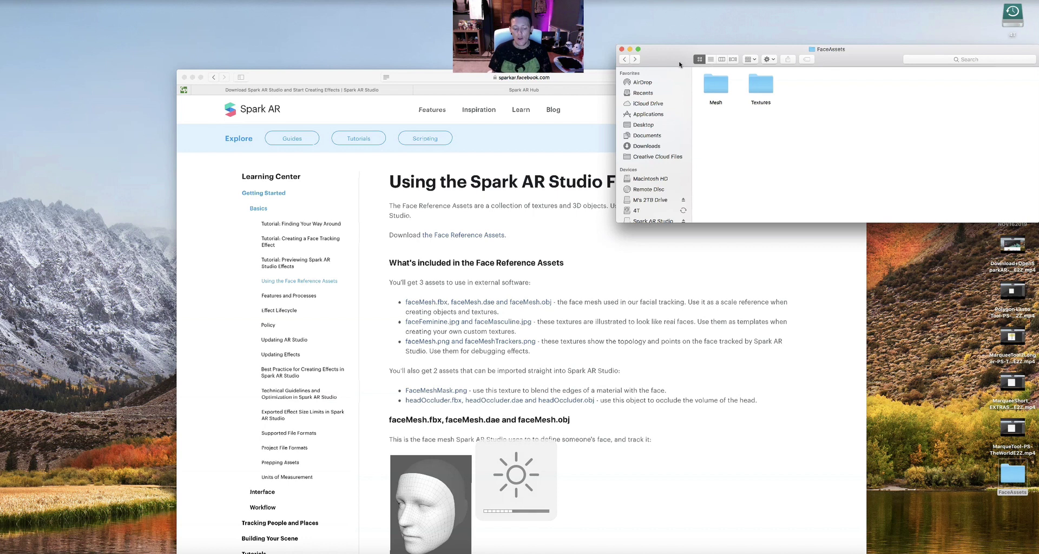